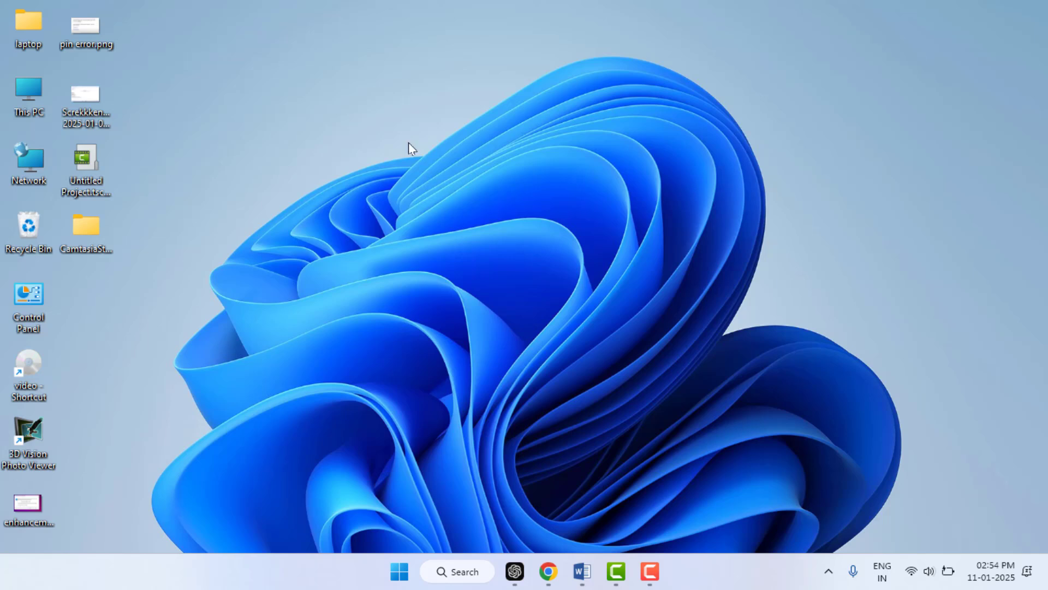
right_click(310, 119)
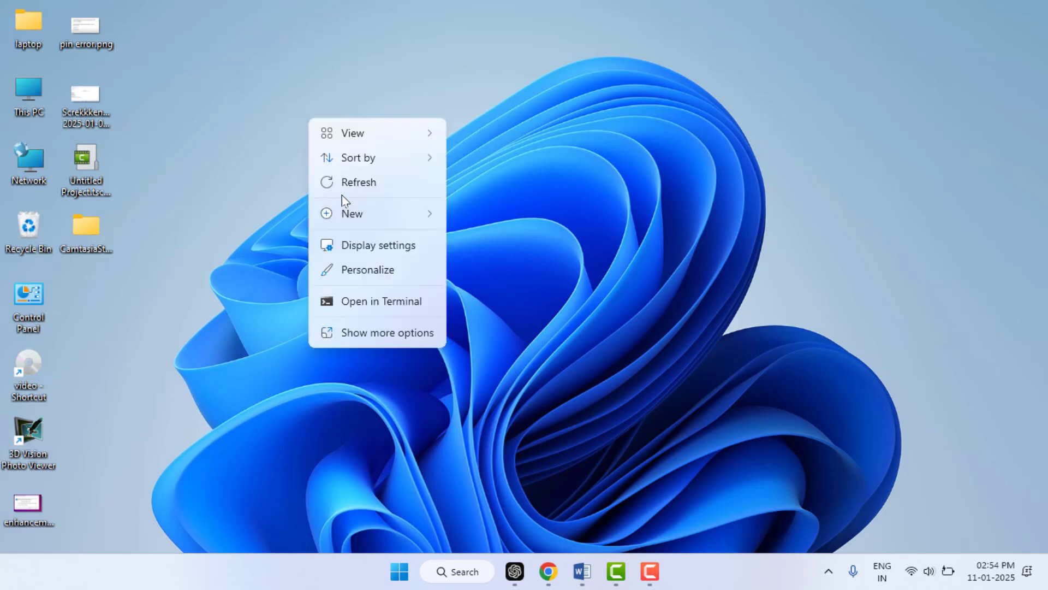
left_click(348, 181)
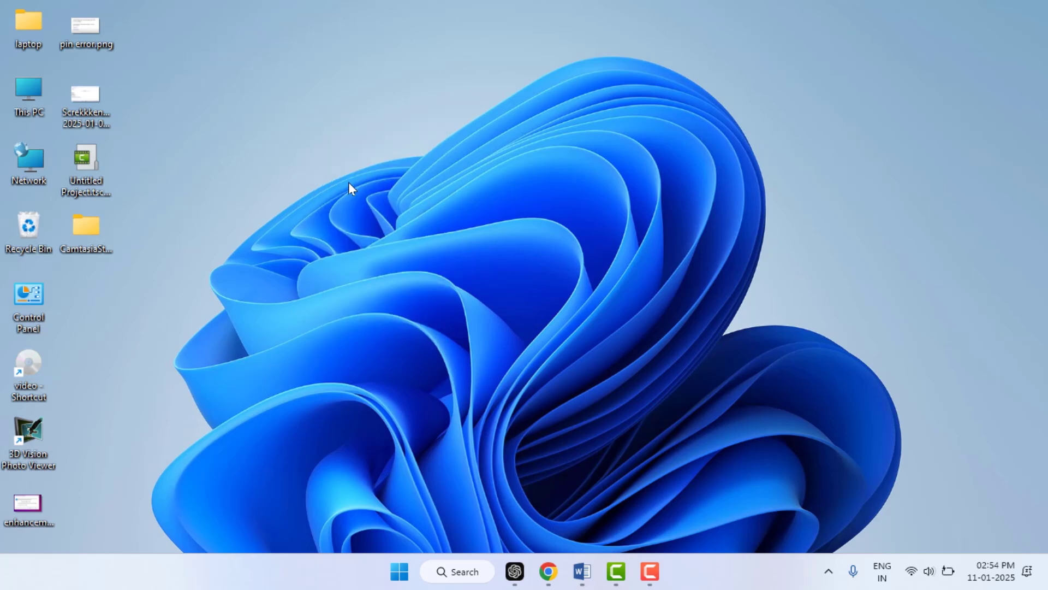
right_click(250, 103)
left_click(282, 166)
right_click(282, 164)
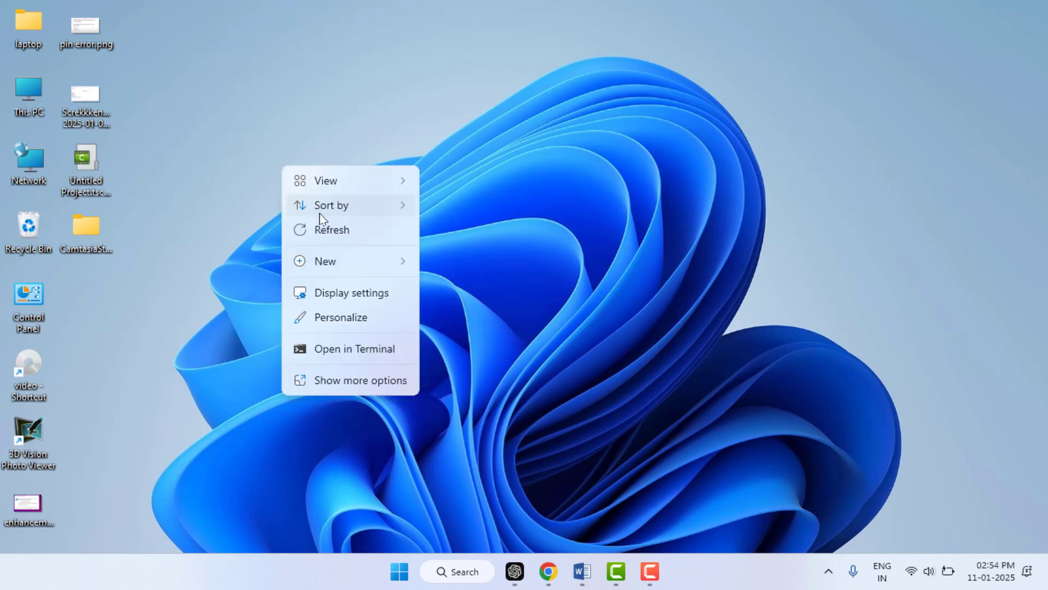
left_click(328, 227)
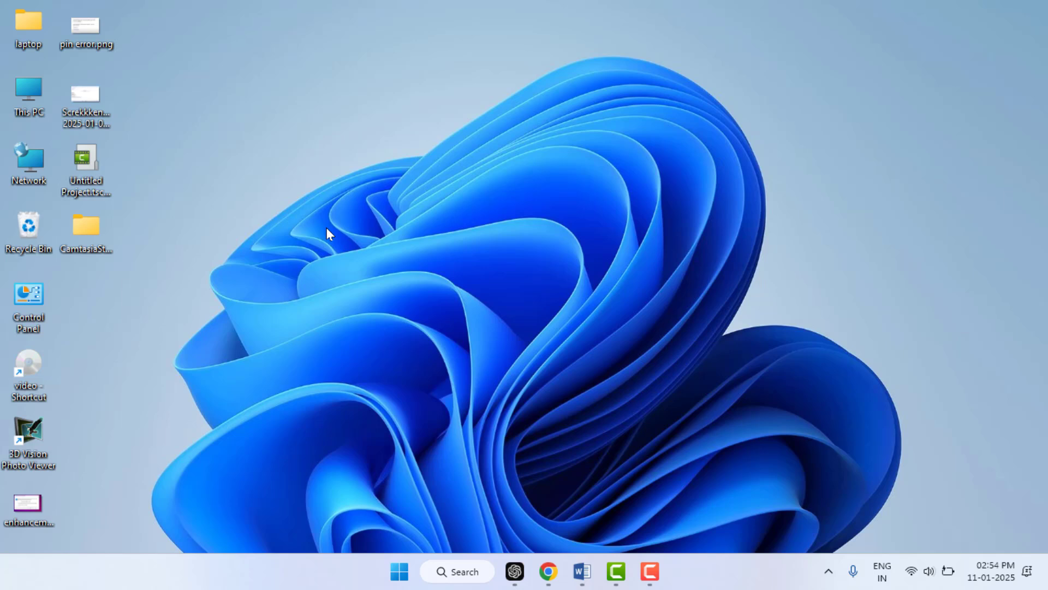
right_click(283, 150)
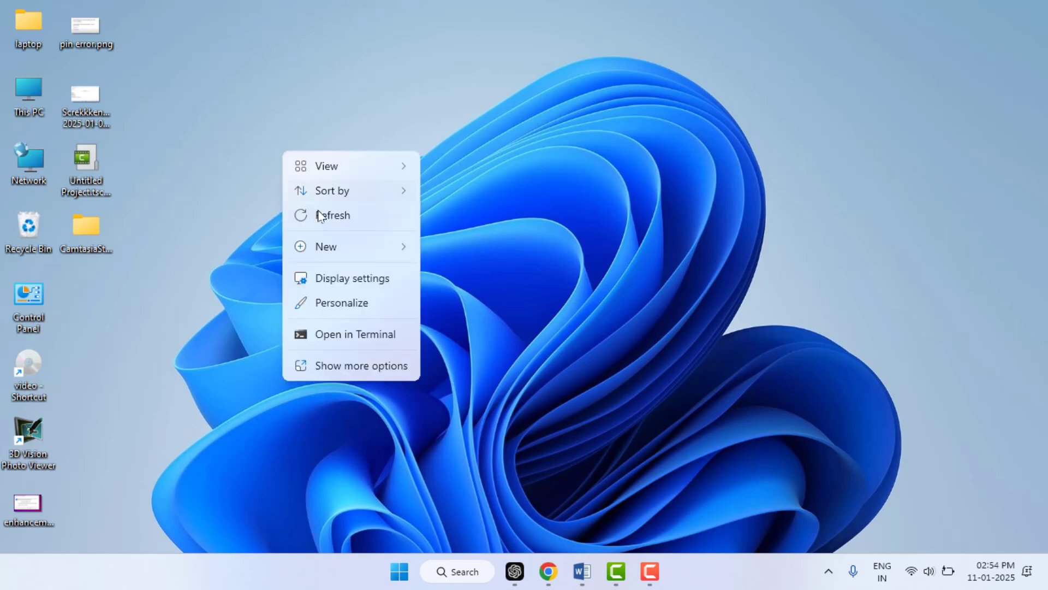
left_click(320, 213)
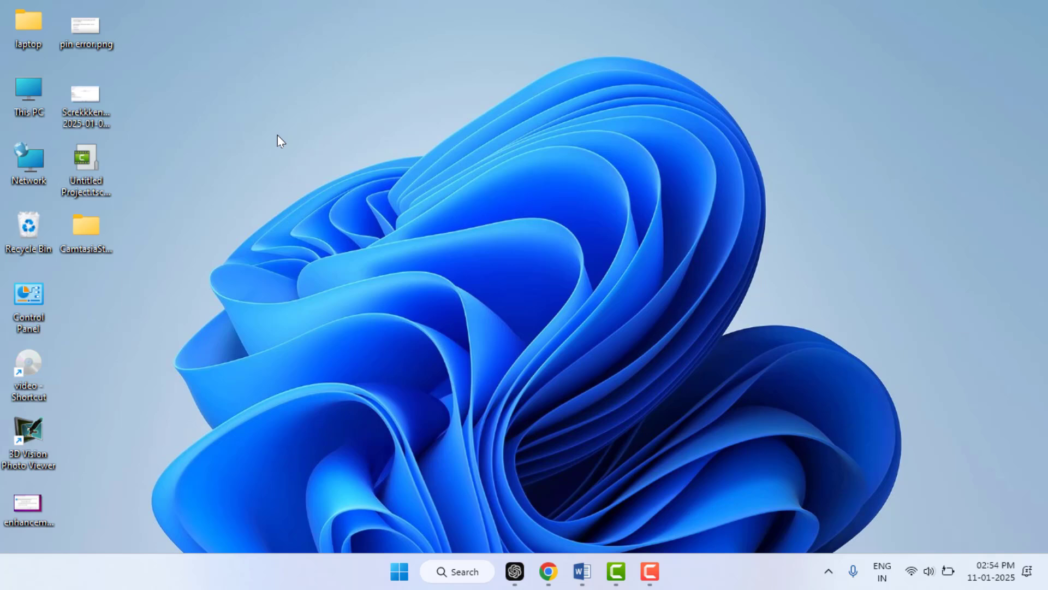
right_click(278, 136)
left_click(323, 195)
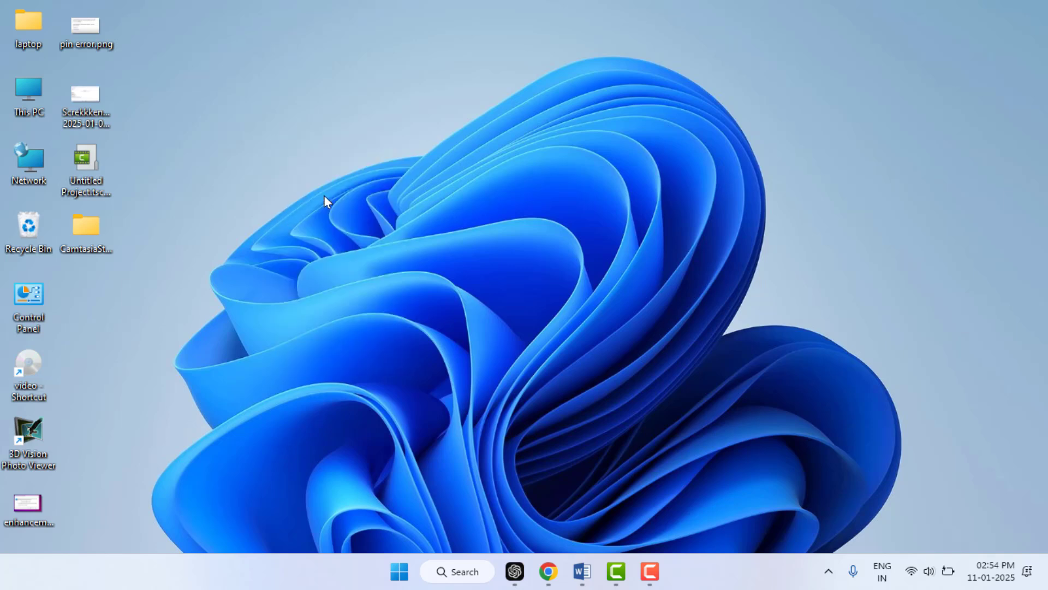
right_click(314, 152)
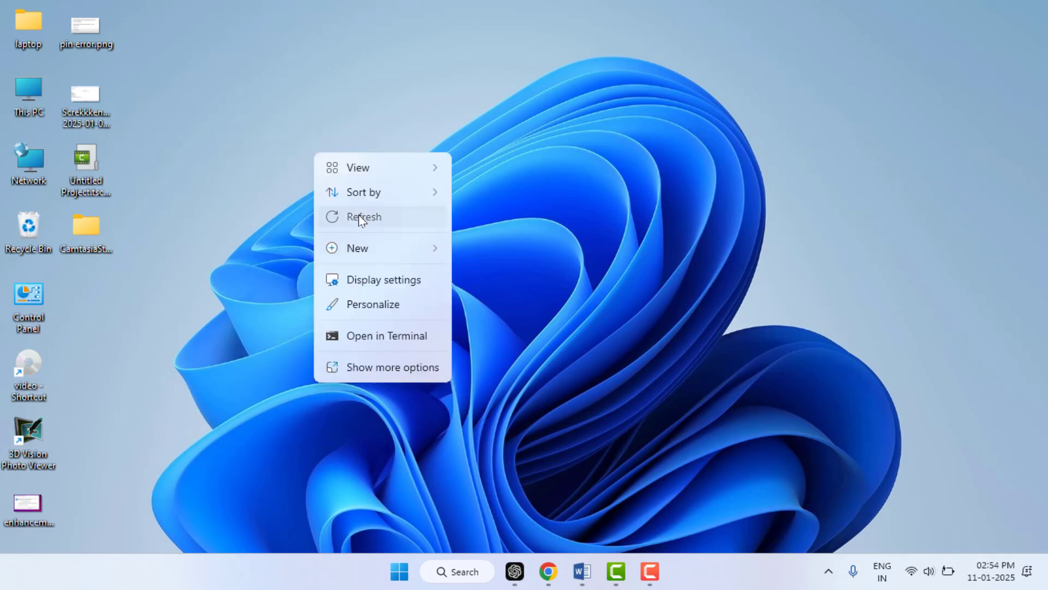
left_click(359, 216)
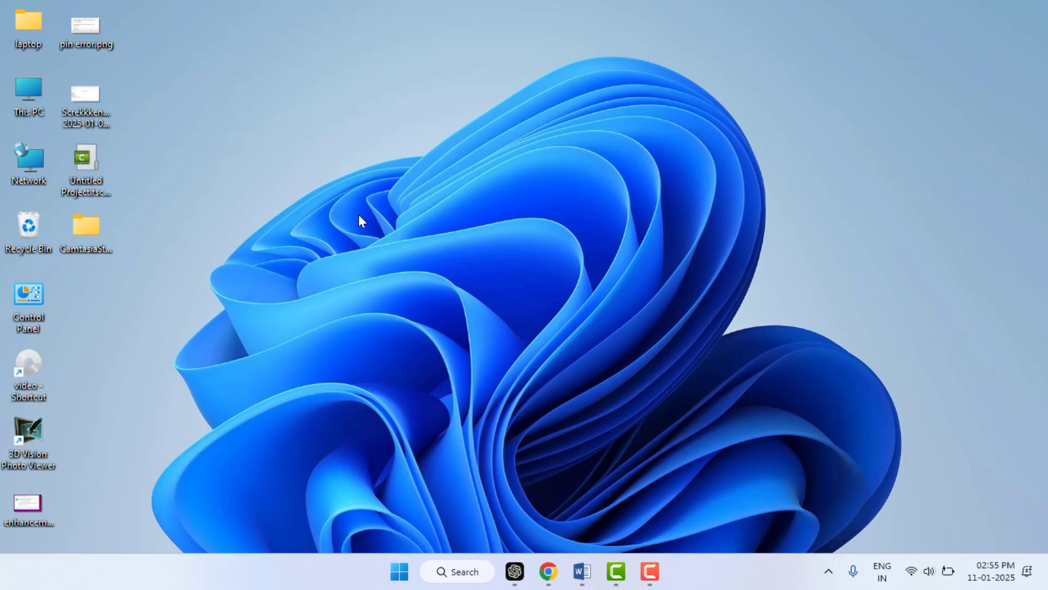
Step: Open the Mouse settings under Bluetooth & devices and review the pointer speed, scrolling and related options
key("super+i")
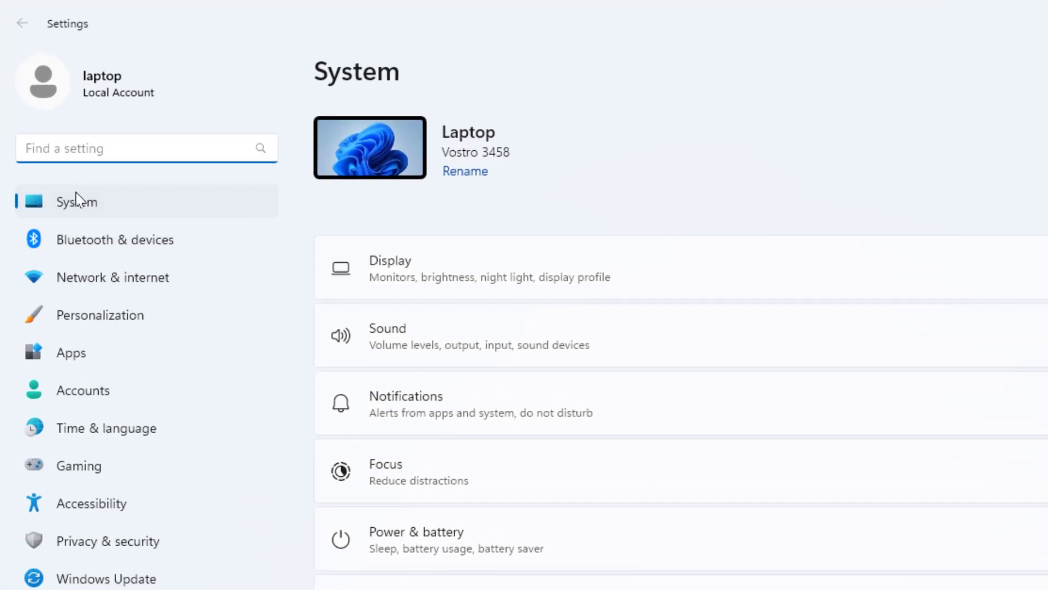
left_click(141, 246)
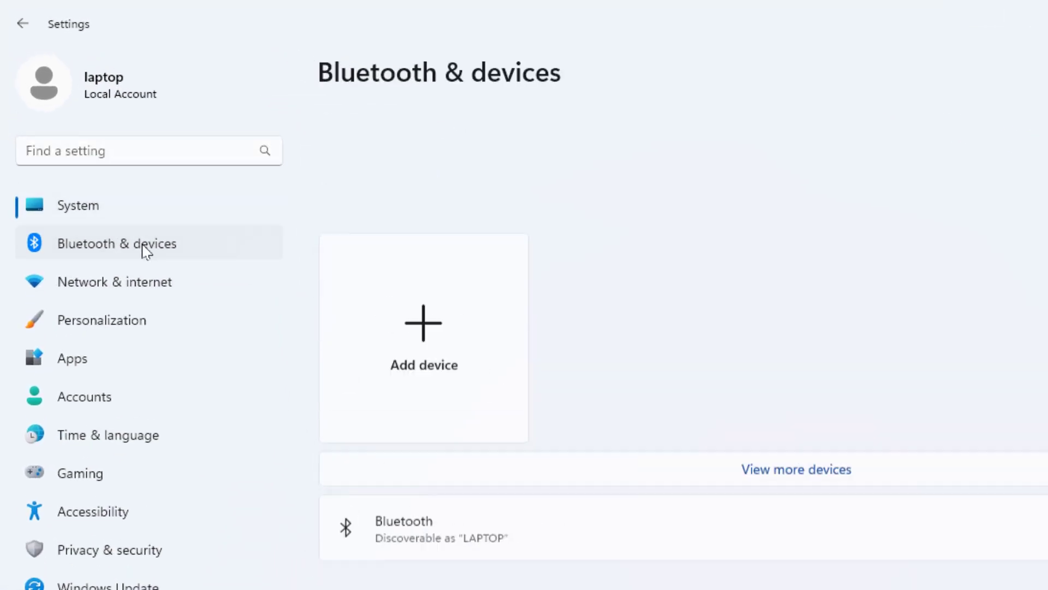
scroll(475, 351, "down", 8)
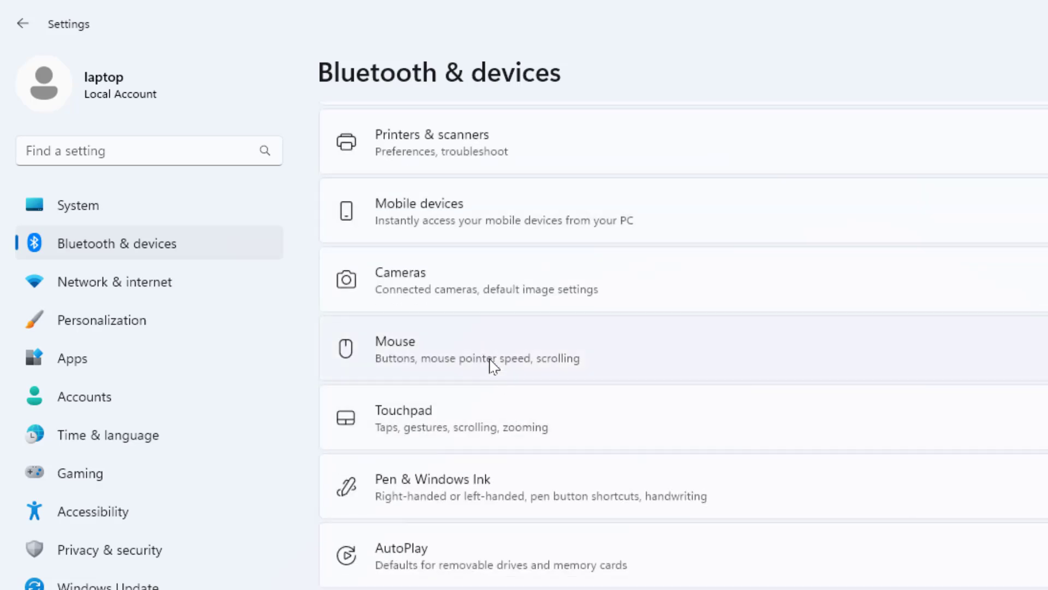
left_click(493, 365)
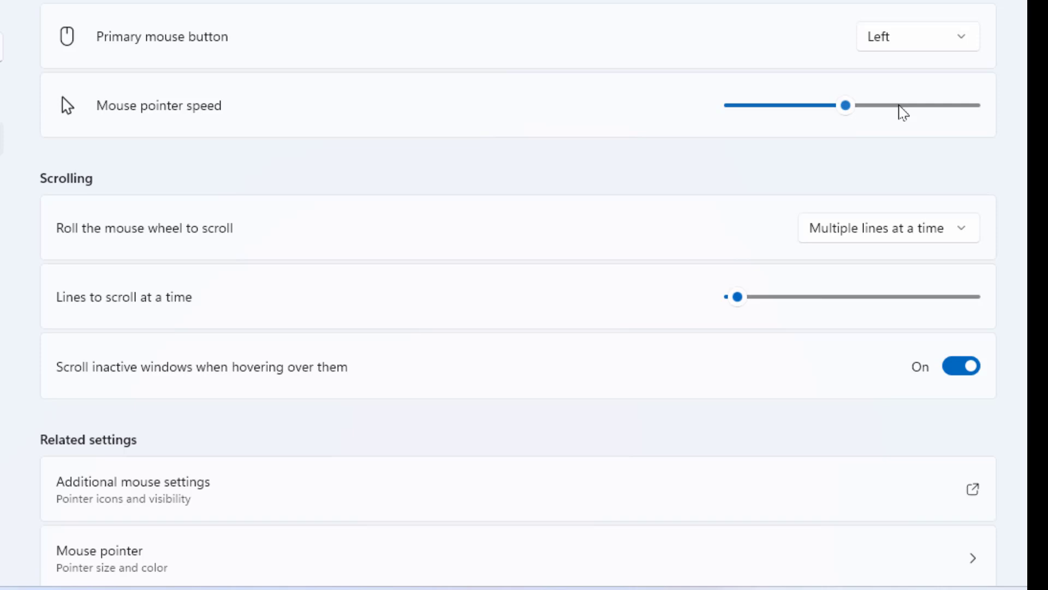
scroll(554, 359, "down", 3)
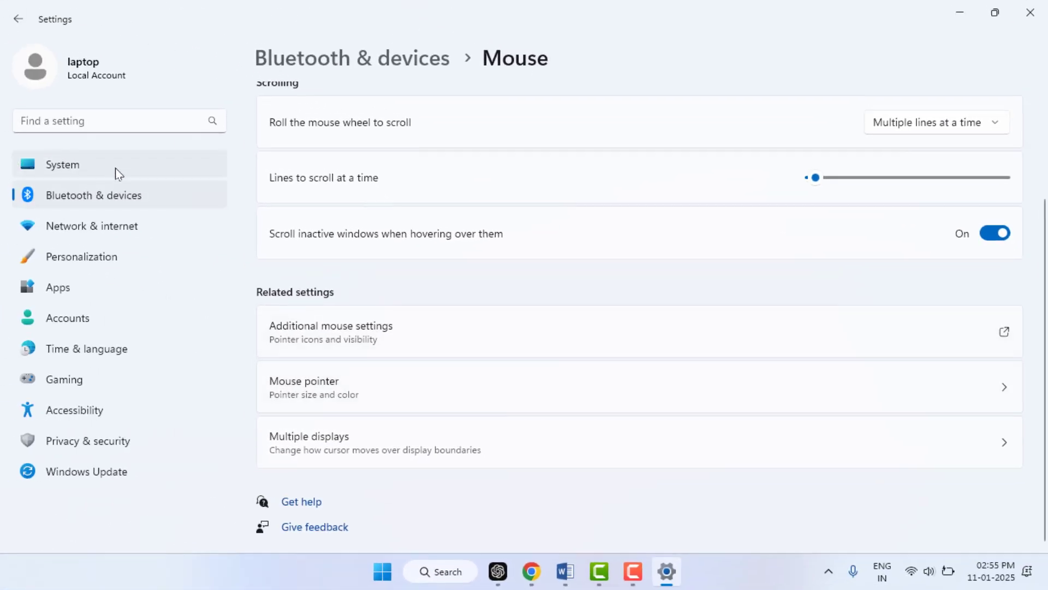
Step: Set the power mode to Best performance in the system's Power & battery settings
left_click(116, 173)
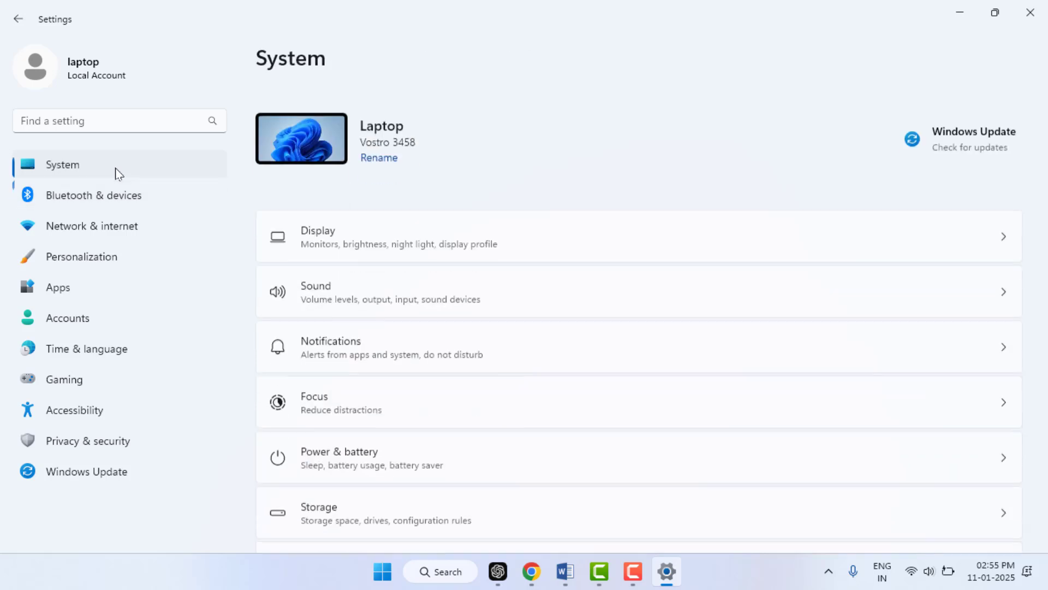
scroll(429, 277, "down", 3)
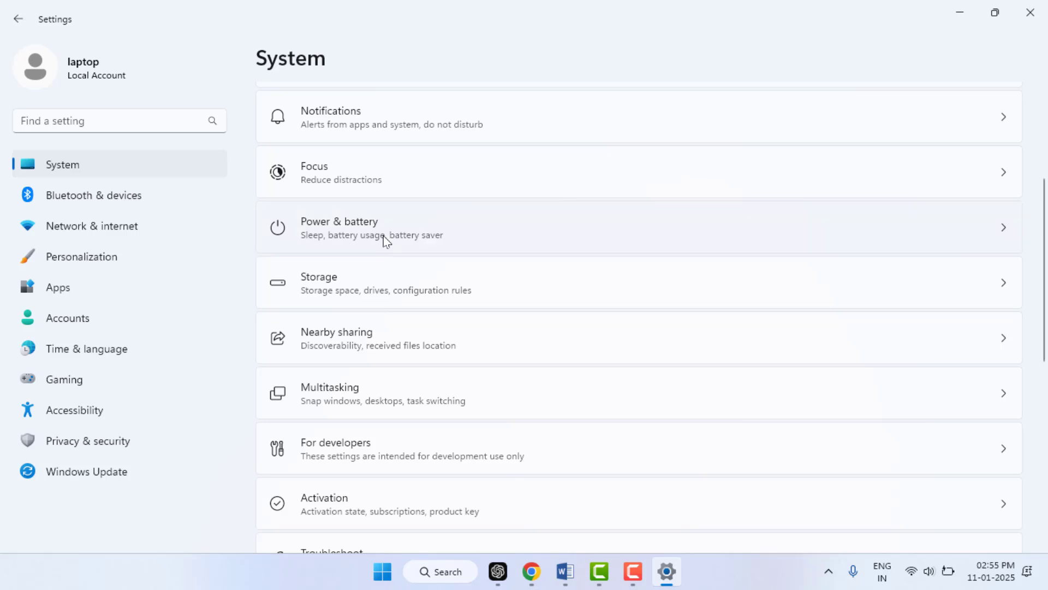
left_click(386, 241)
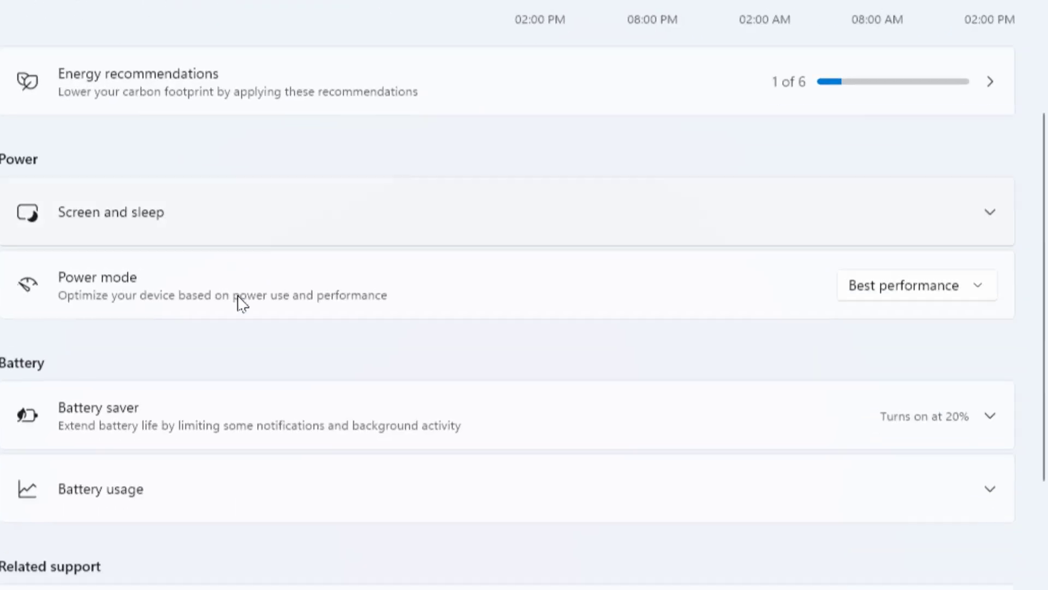
scroll(238, 296, "down", 1)
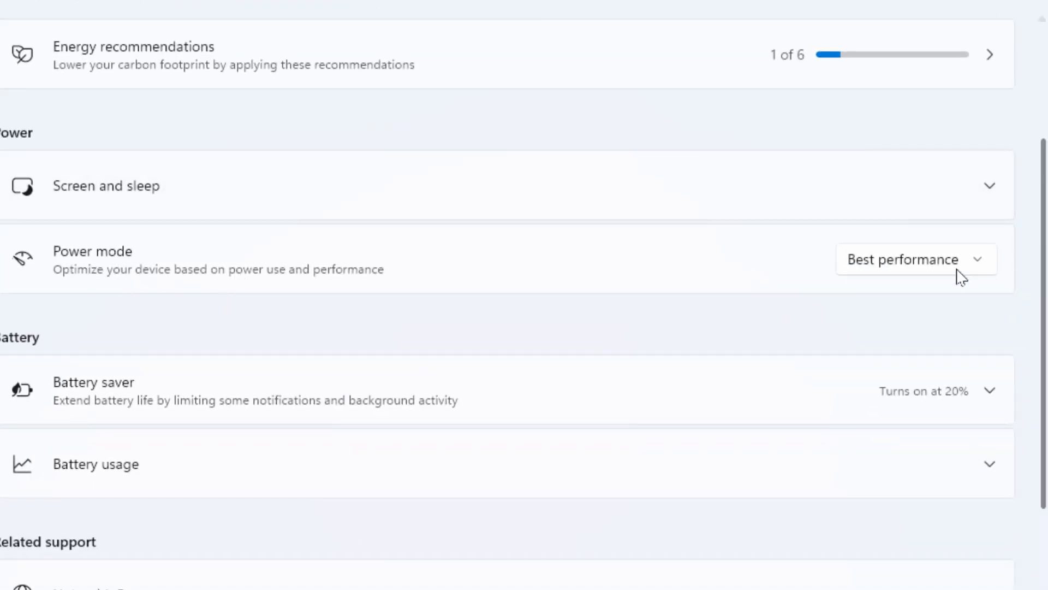
left_click(939, 265)
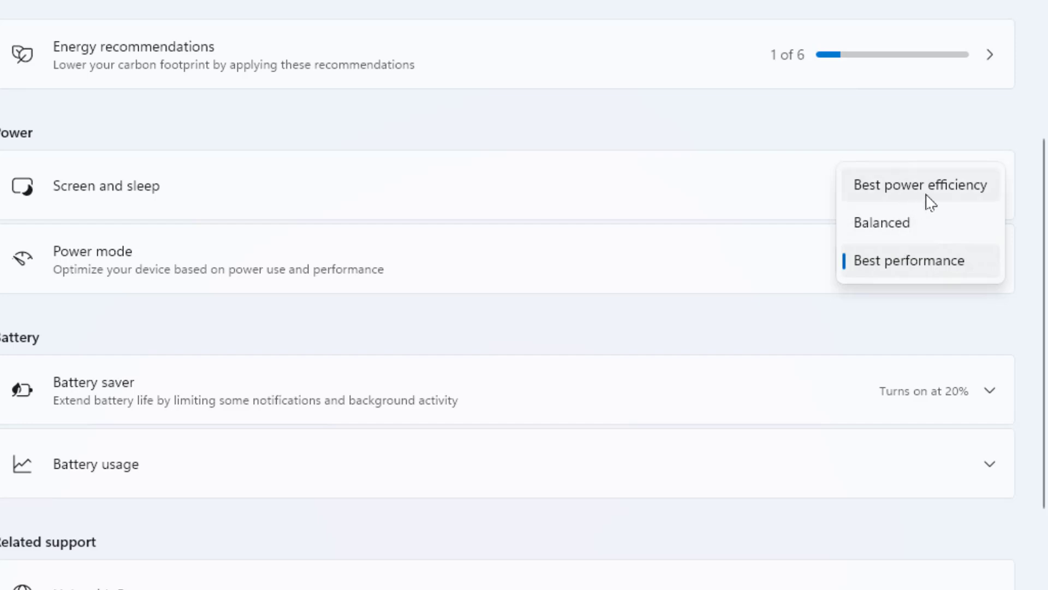
left_click(880, 264)
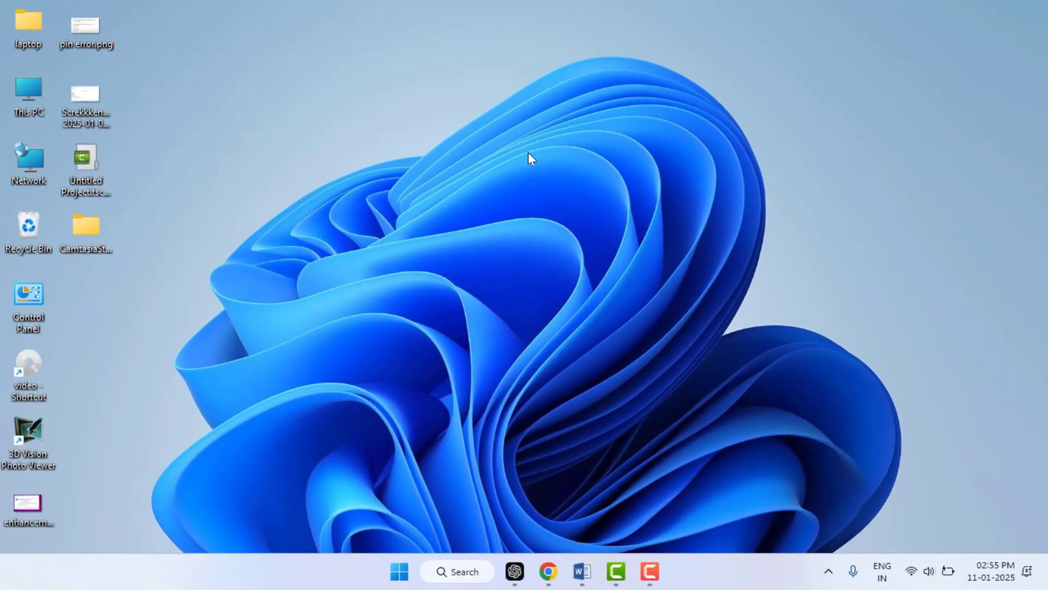
right_click(593, 215)
left_click(597, 219)
right_click(502, 220)
left_click(510, 229)
right_click(433, 164)
left_click(451, 189)
right_click(399, 110)
left_click(457, 179)
right_click(418, 114)
left_click(453, 179)
right_click(358, 136)
left_click(426, 203)
right_click(396, 101)
left_click(441, 166)
right_click(355, 94)
left_click(436, 163)
right_click(414, 125)
left_click(456, 195)
Step: Open the properties of the Intel(R) Wireless Bluetooth(R) adapter in Device Manager
key("super+x")
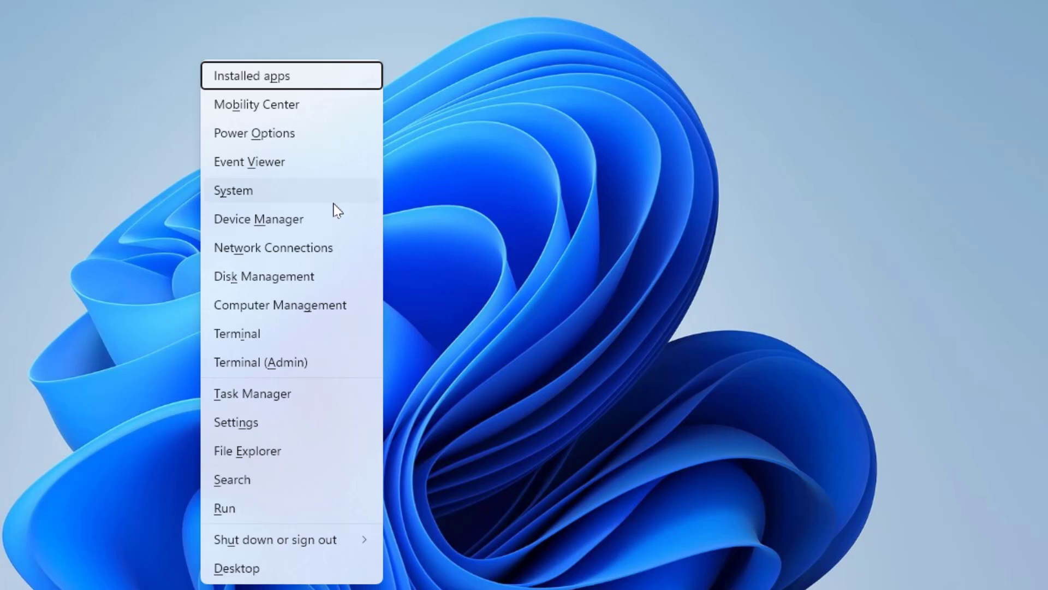
left_click(330, 218)
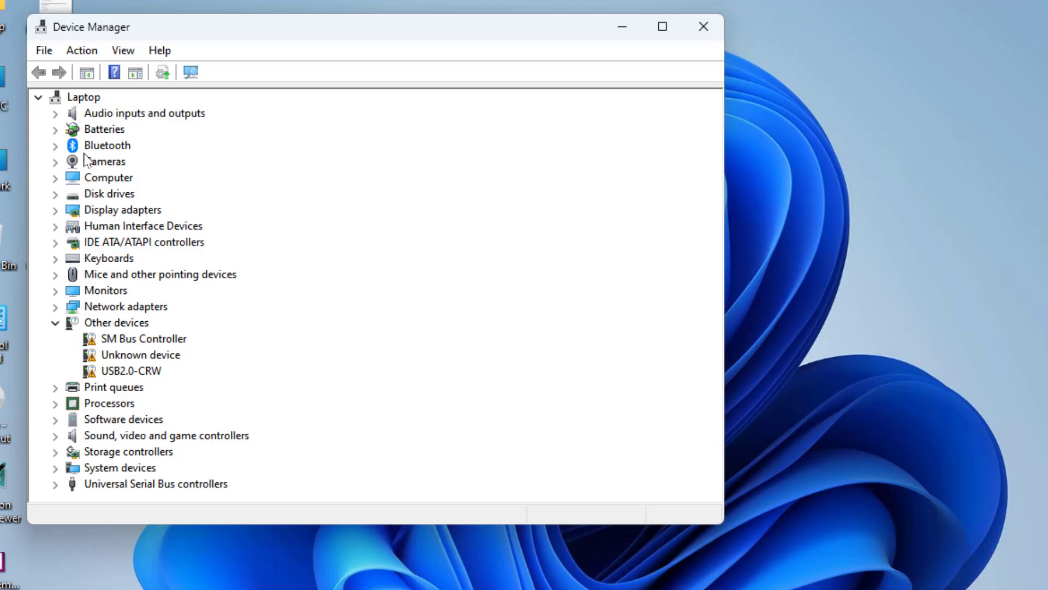
left_click(57, 145)
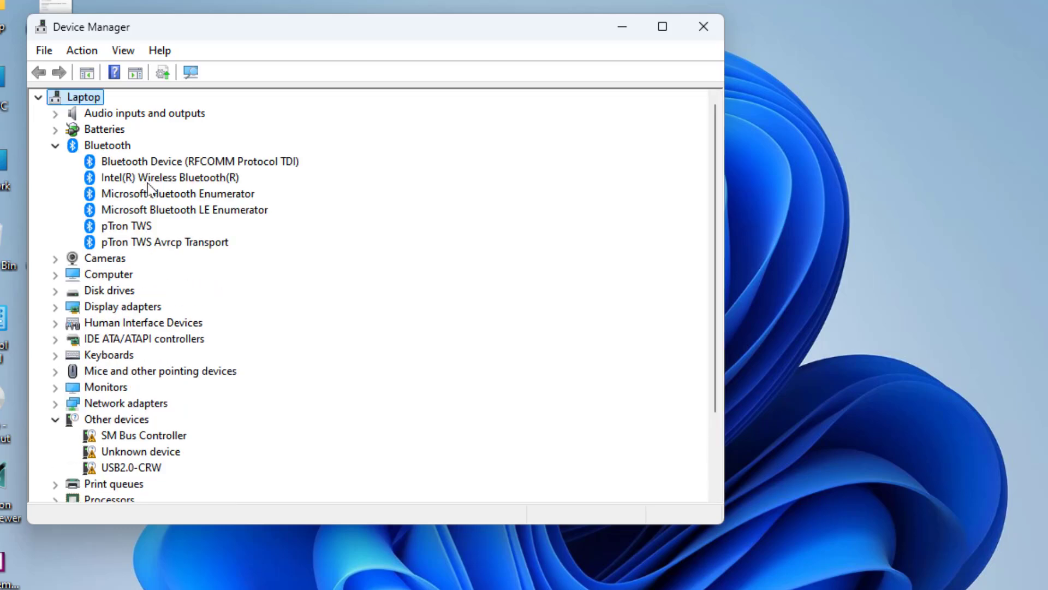
double_click(146, 178)
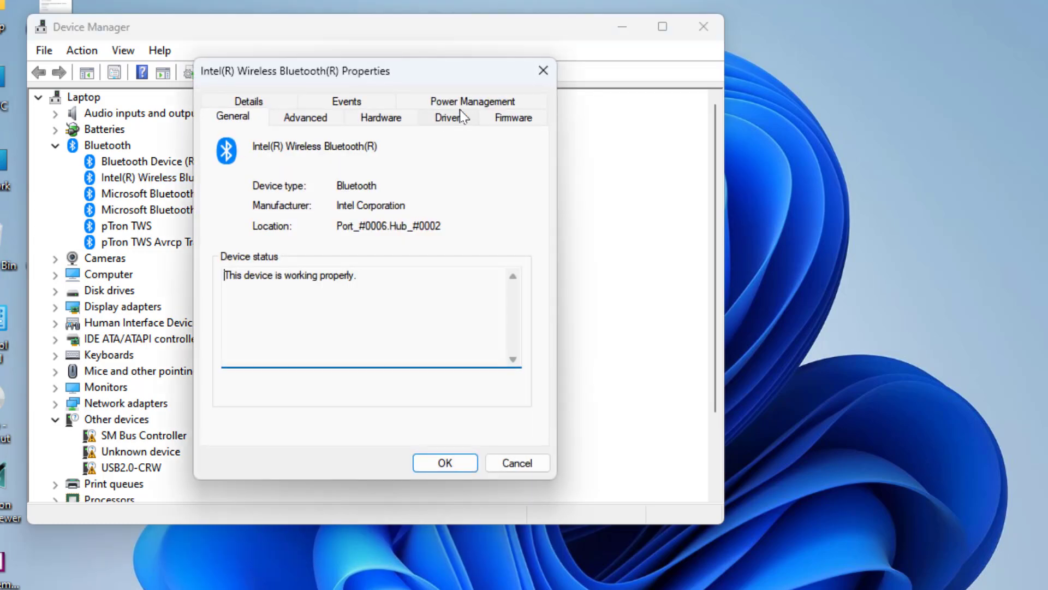
Step: Stop the computer from turning off the Bluetooth adapter to save power, apply the change and close Device Manager
left_click(464, 103)
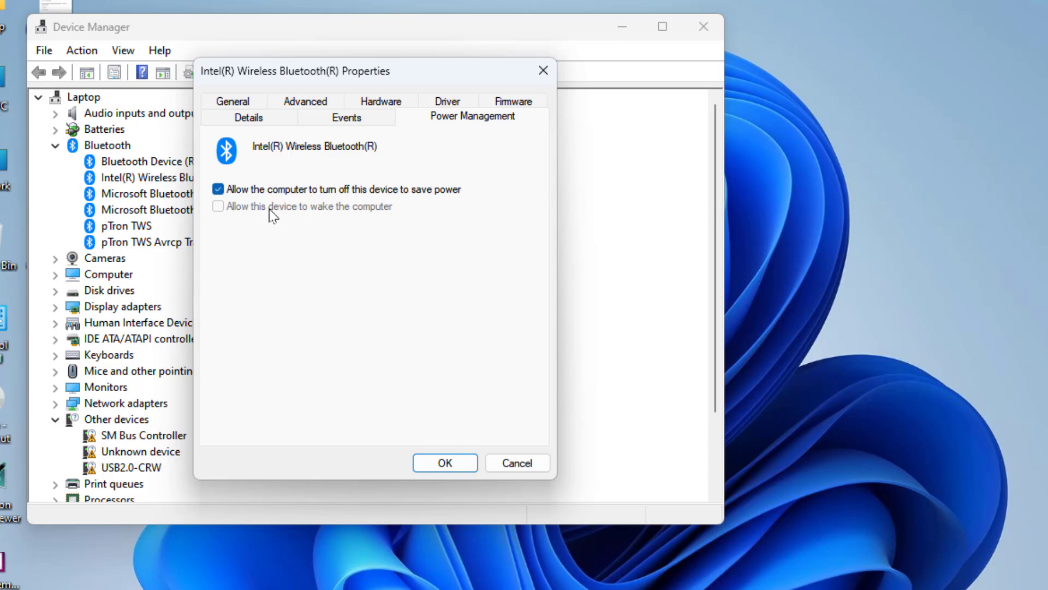
left_click(441, 194)
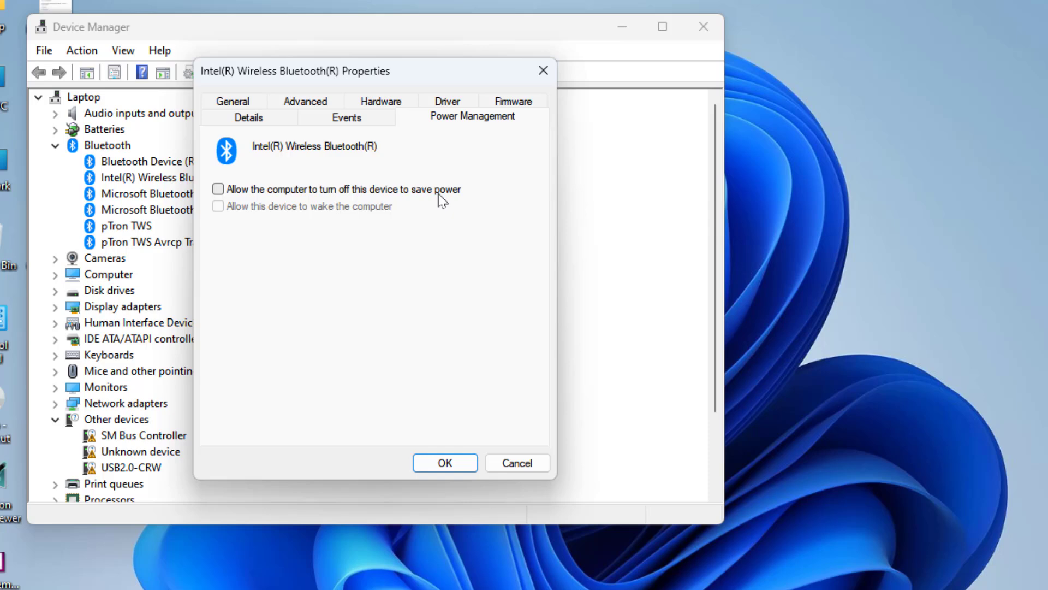
left_click(417, 471)
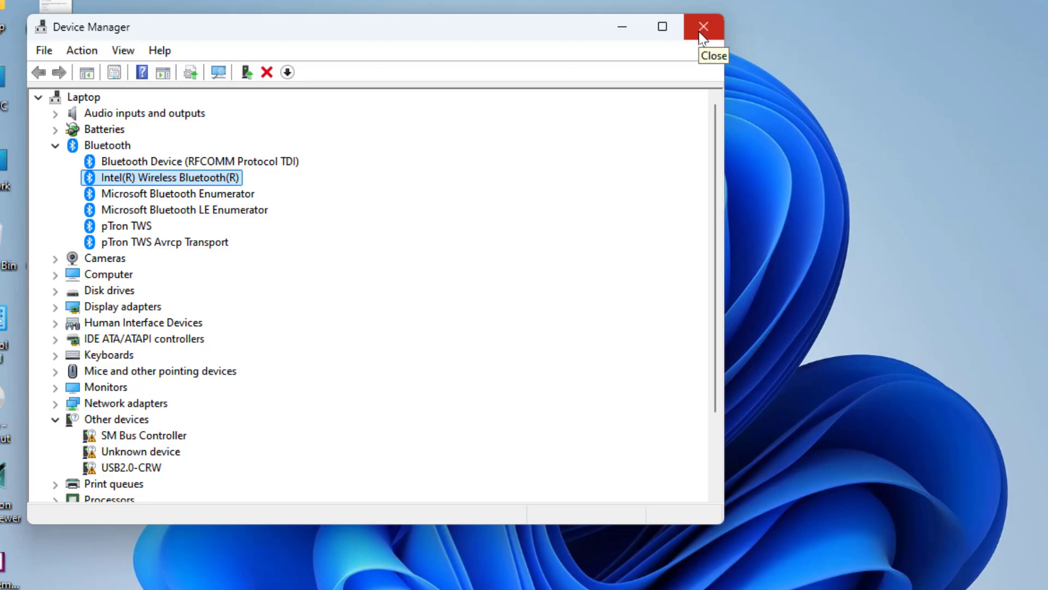
double_click(278, 39)
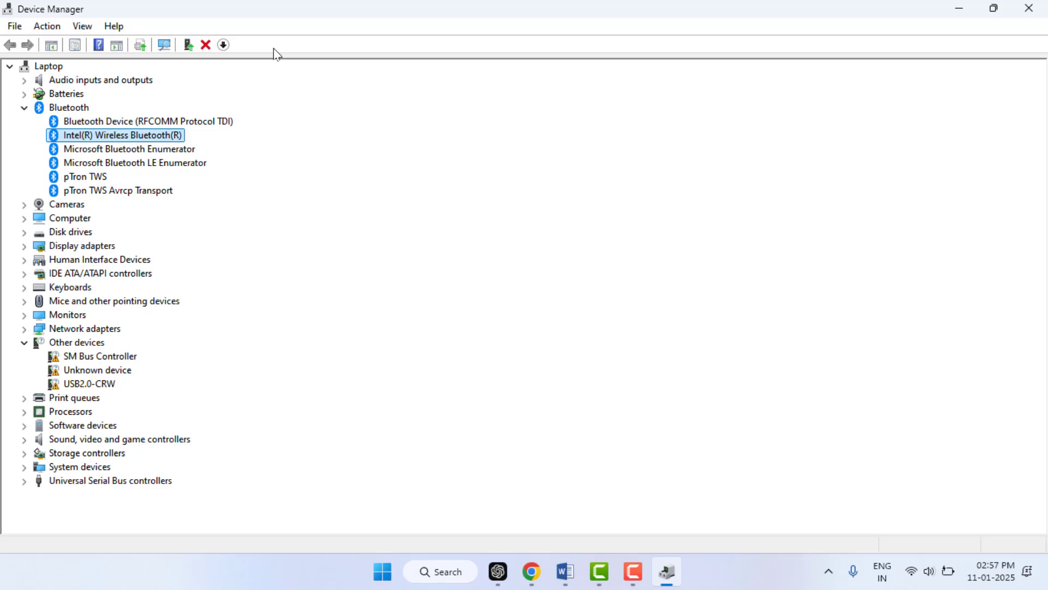
key("alt+F4")
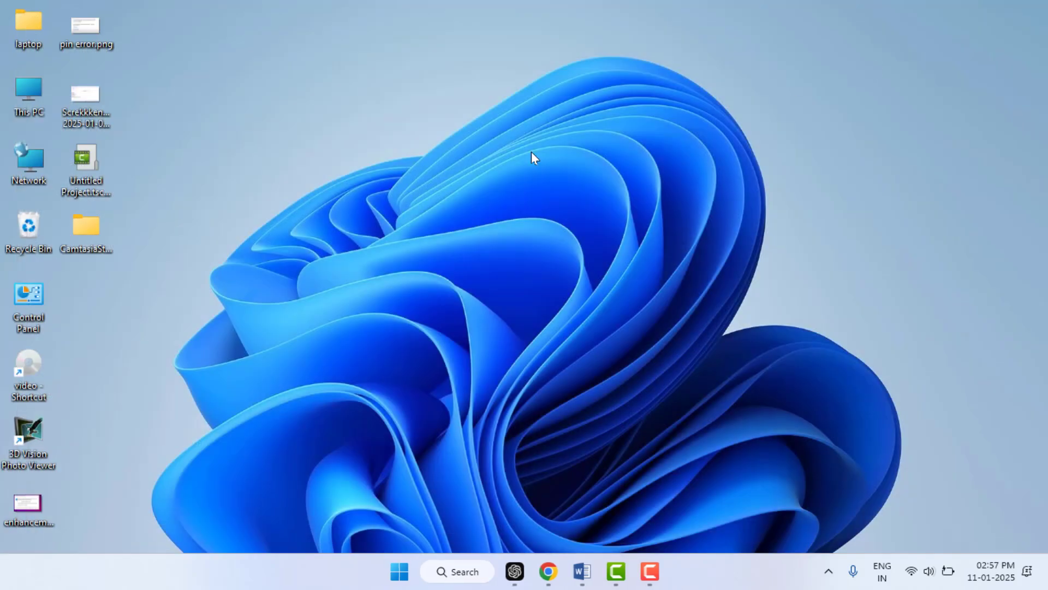
Step: Open Windows Update in Settings and check for updates
key("super+i")
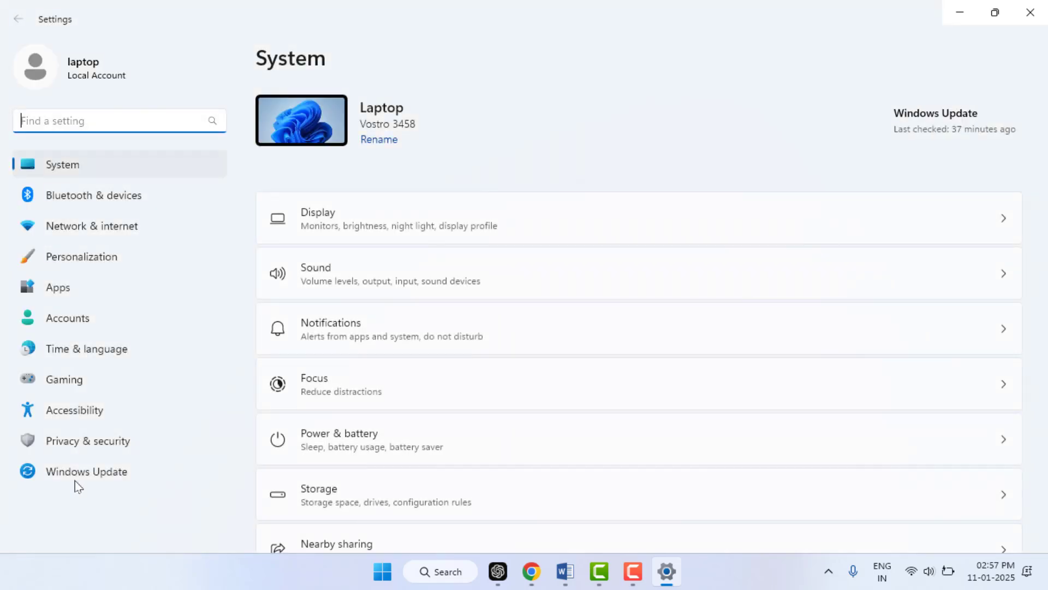
left_click(77, 476)
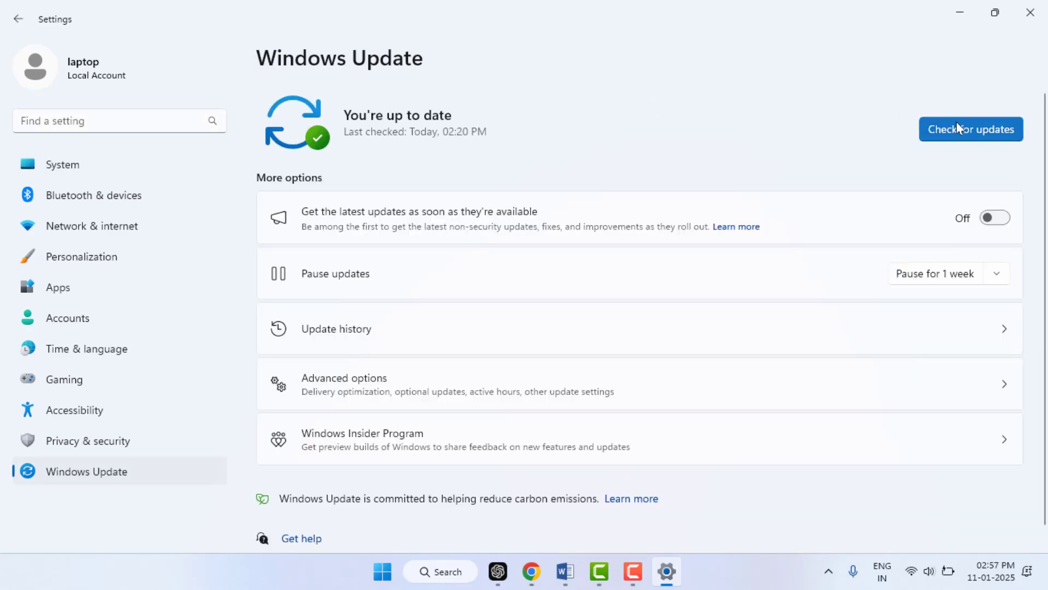
left_click(961, 131)
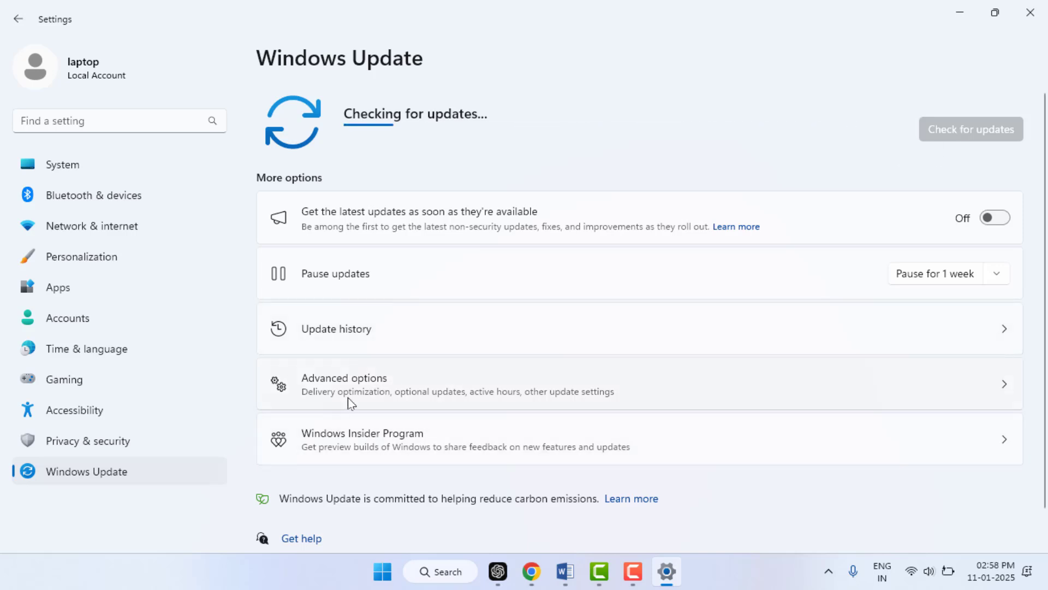
Step: Select the second INTEL - System 10.1.1.38 driver among the optional driver updates and close Settings without installing it
left_click(375, 389)
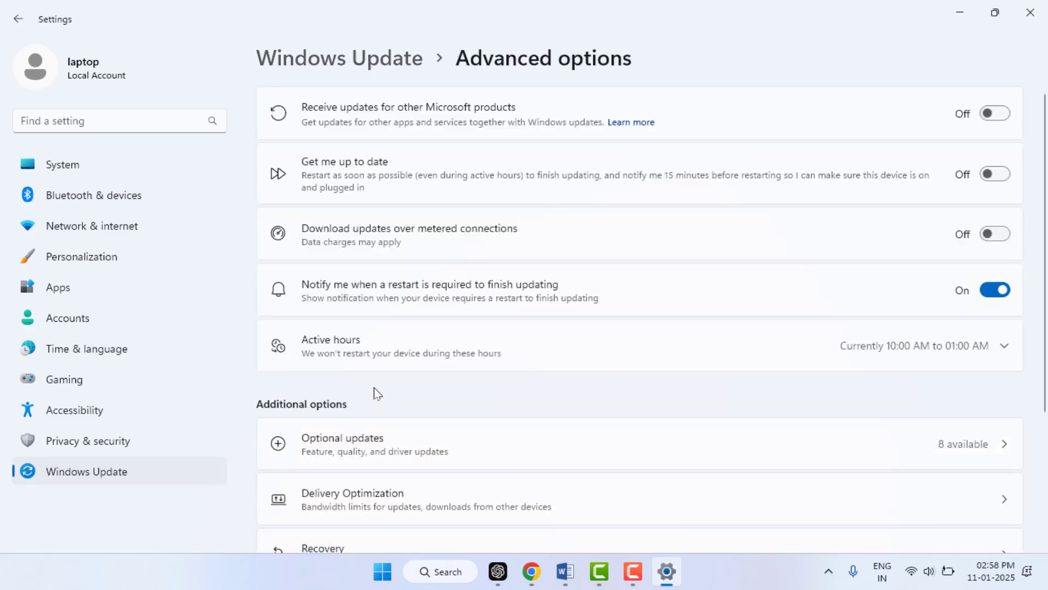
scroll(375, 388, "down", 3)
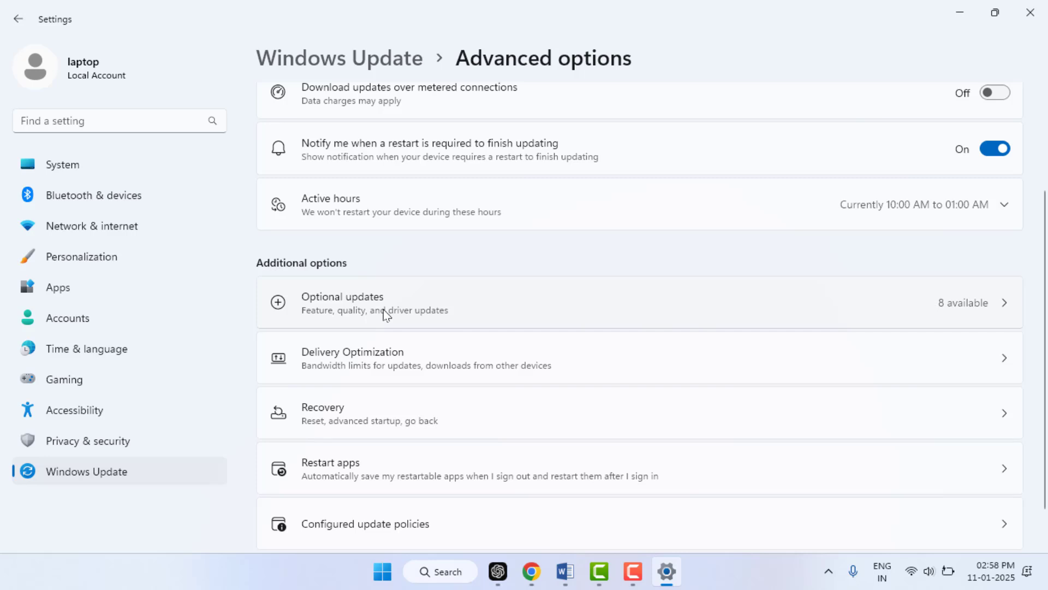
left_click(384, 309)
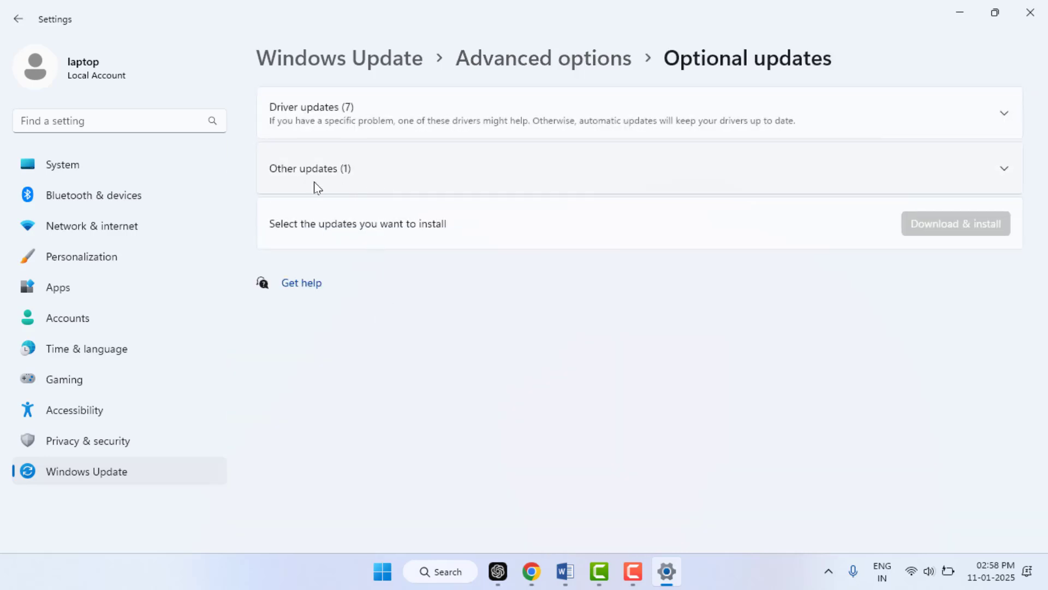
left_click(314, 125)
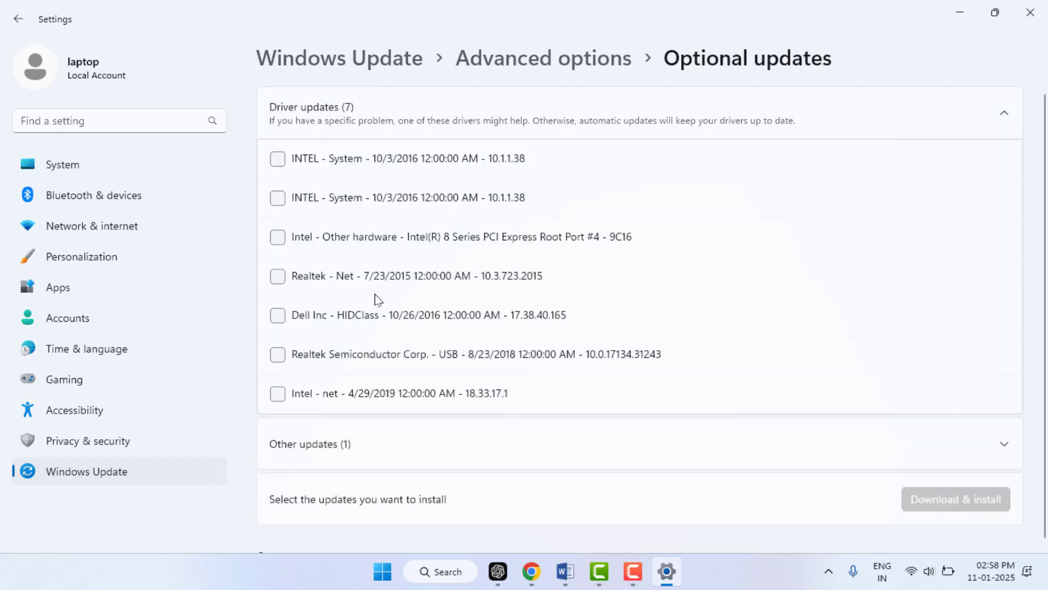
left_click(384, 199)
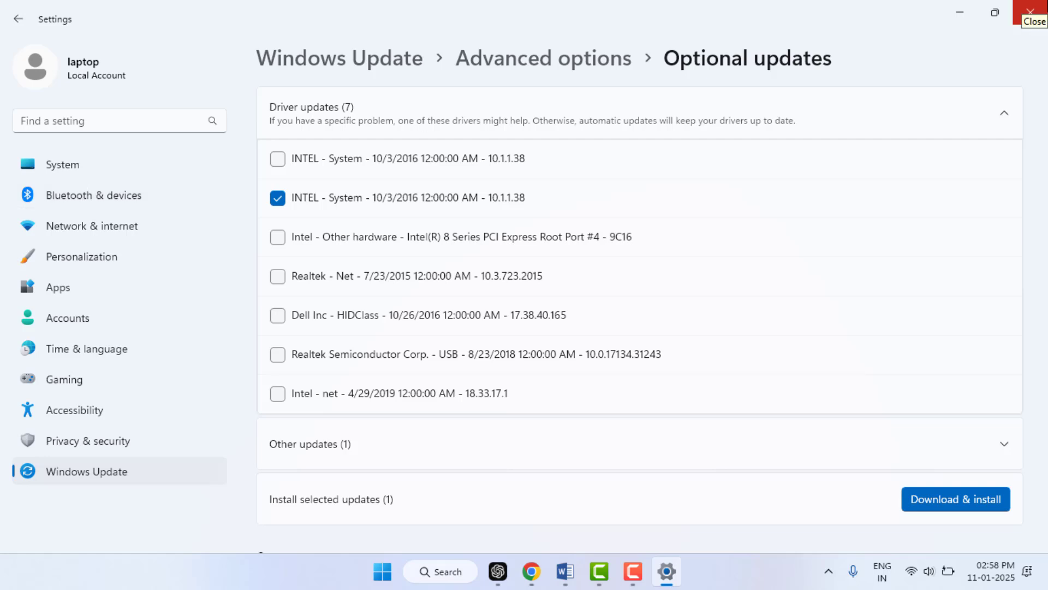
left_click(1030, 11)
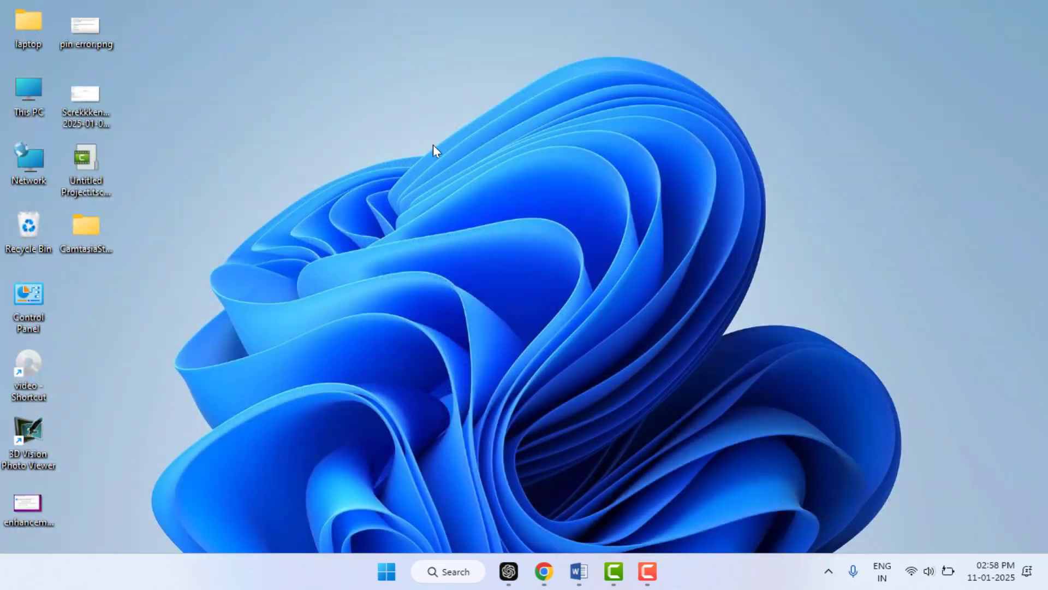